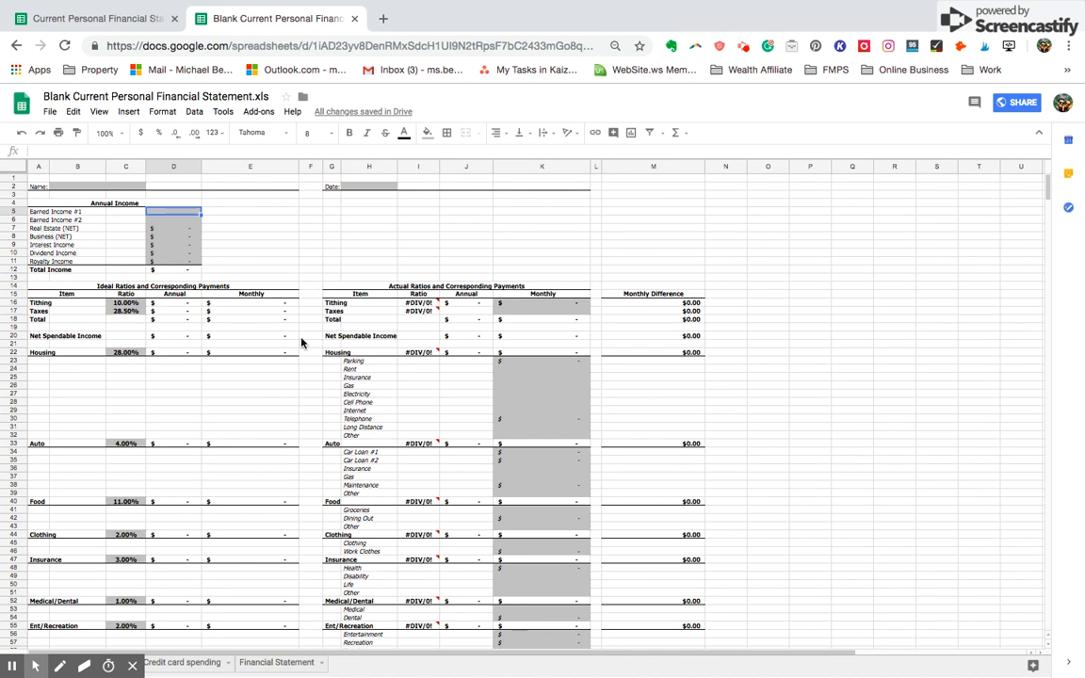
Enter annual earned incomes of 60,000 for Earned Income #1 and 36,000 for Earned Income #2.
type("60,000")
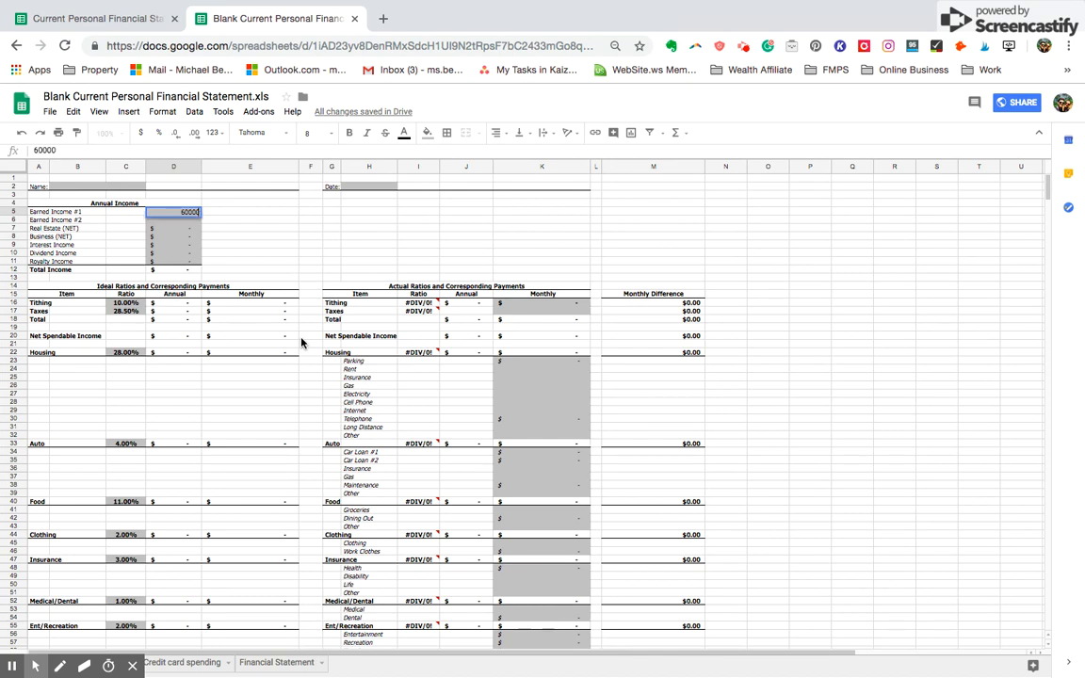
key("Return")
type("3")
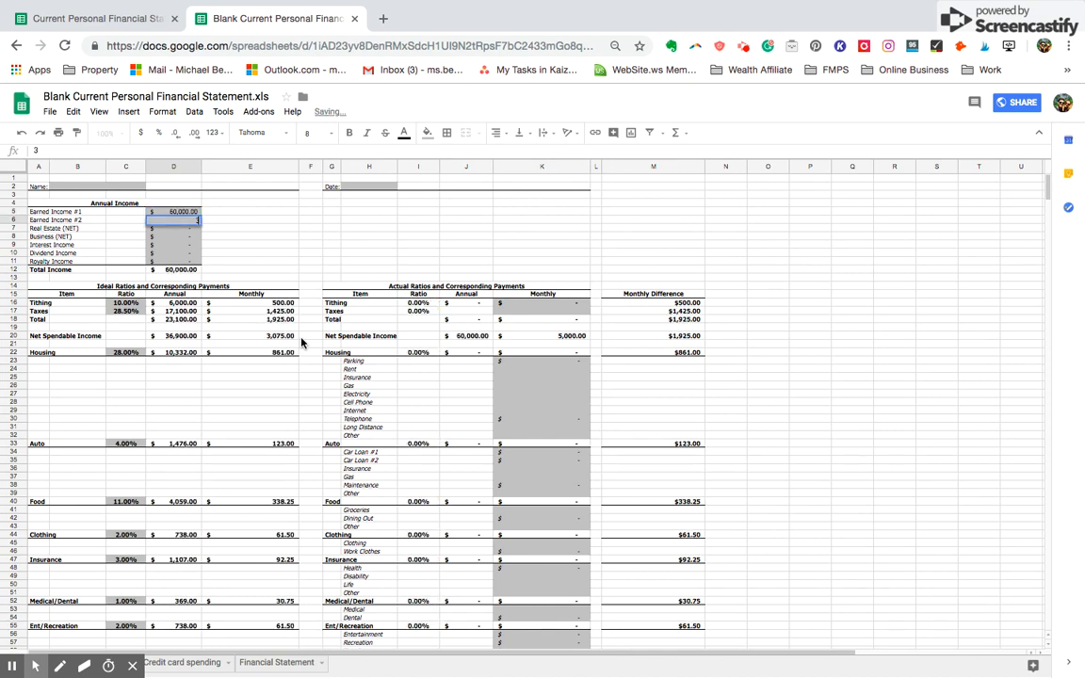
type("6,00000")
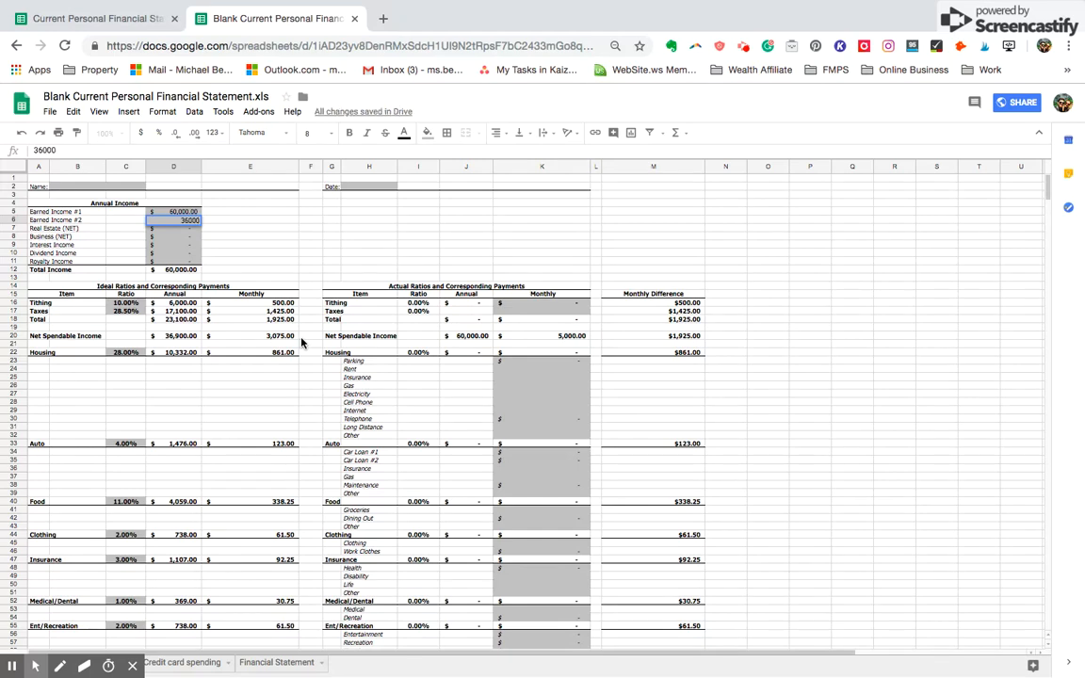
key("Return")
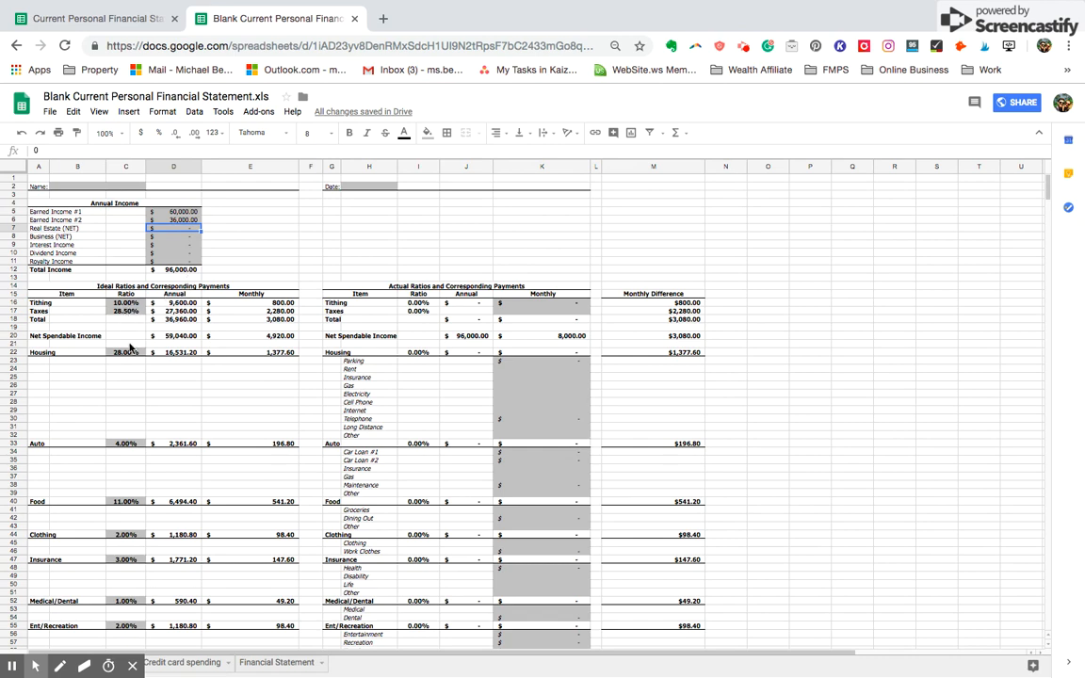
Set the Investments ratio in the Ideal Ratios section to 40%.
scroll(128, 473, "down", 2)
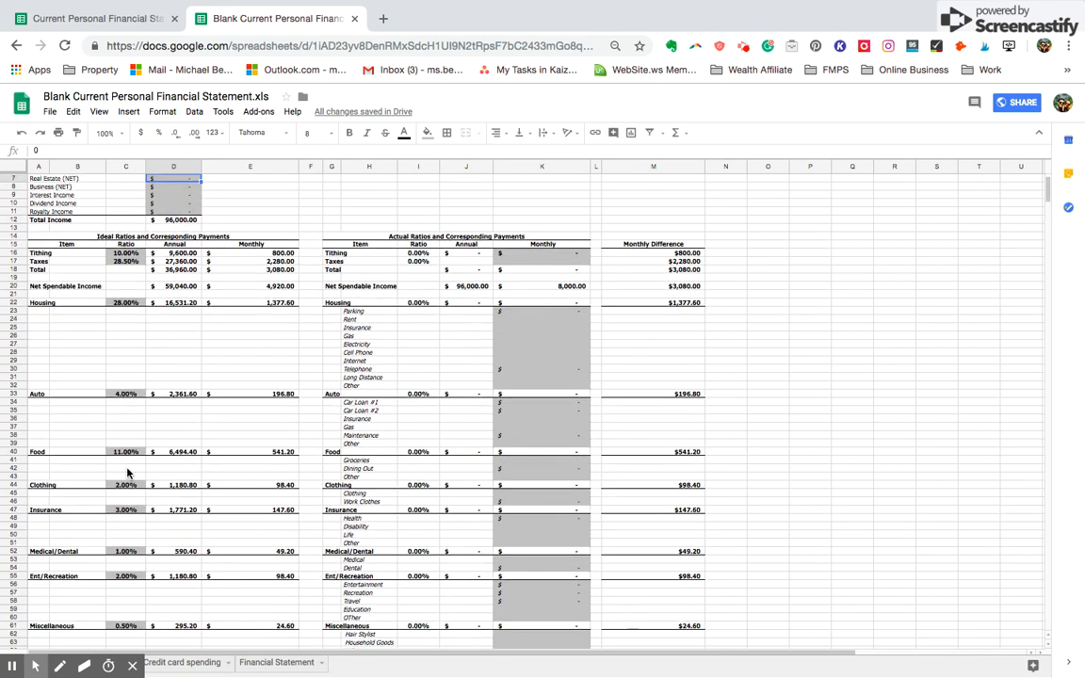
scroll(127, 473, "down", 7)
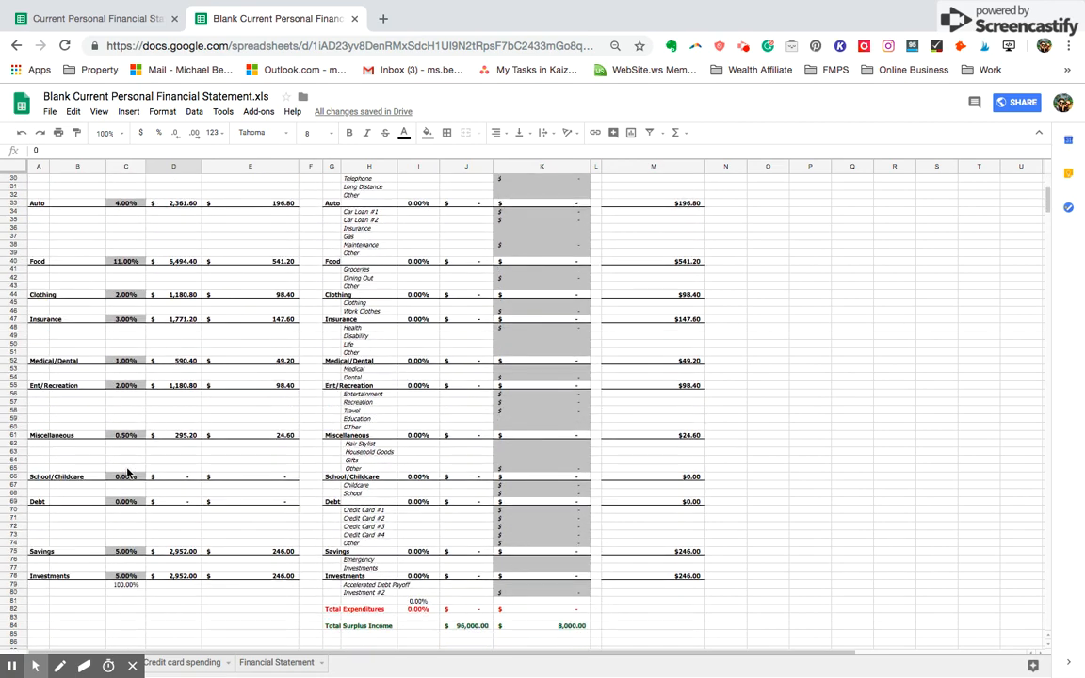
scroll(127, 473, "down", 1)
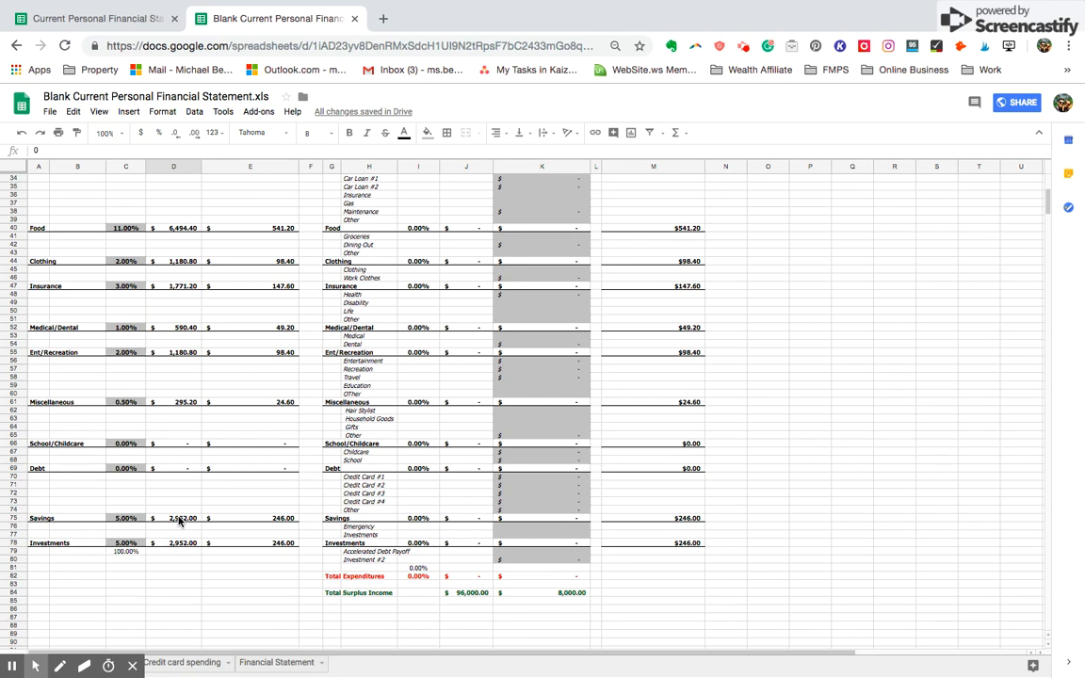
left_click(127, 544)
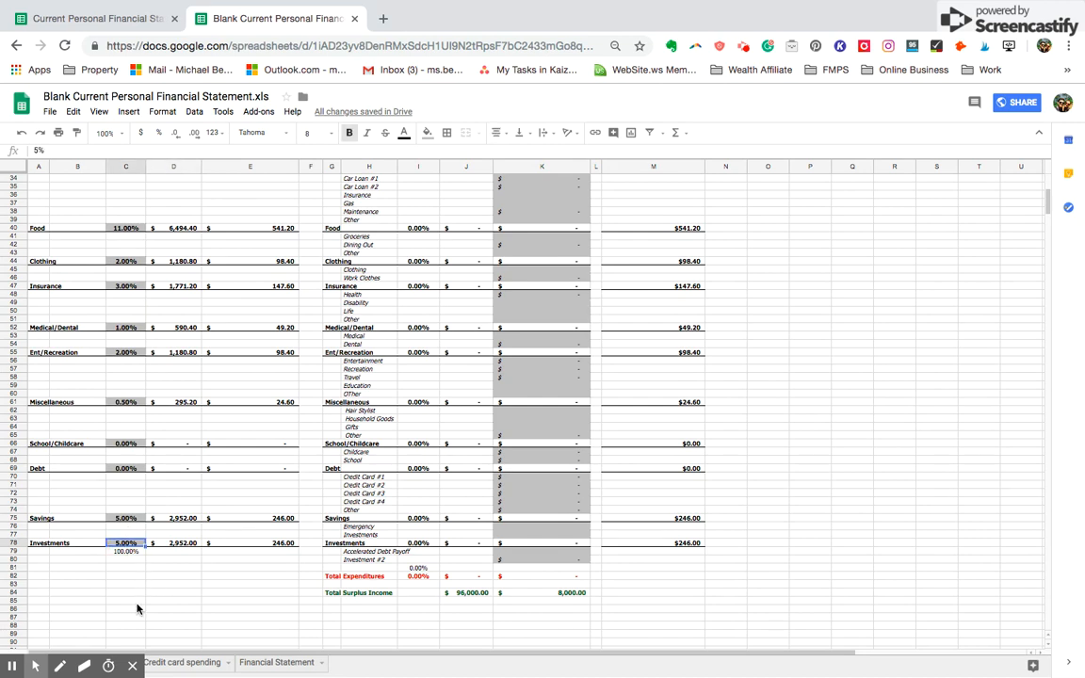
type("40%")
key("Return")
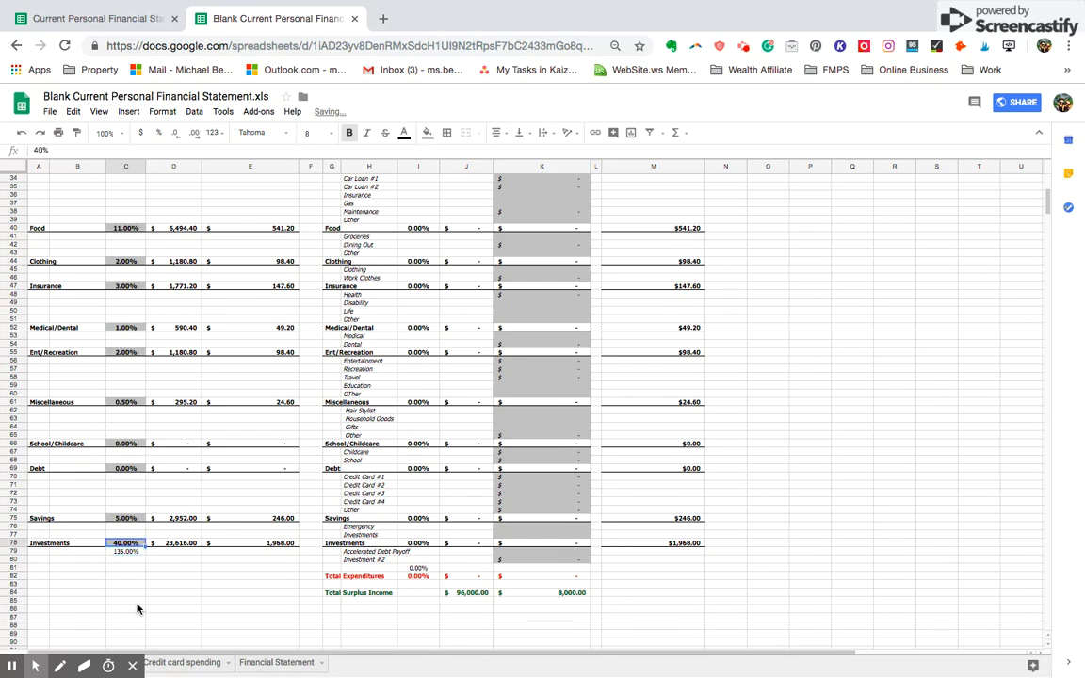
key("Up")
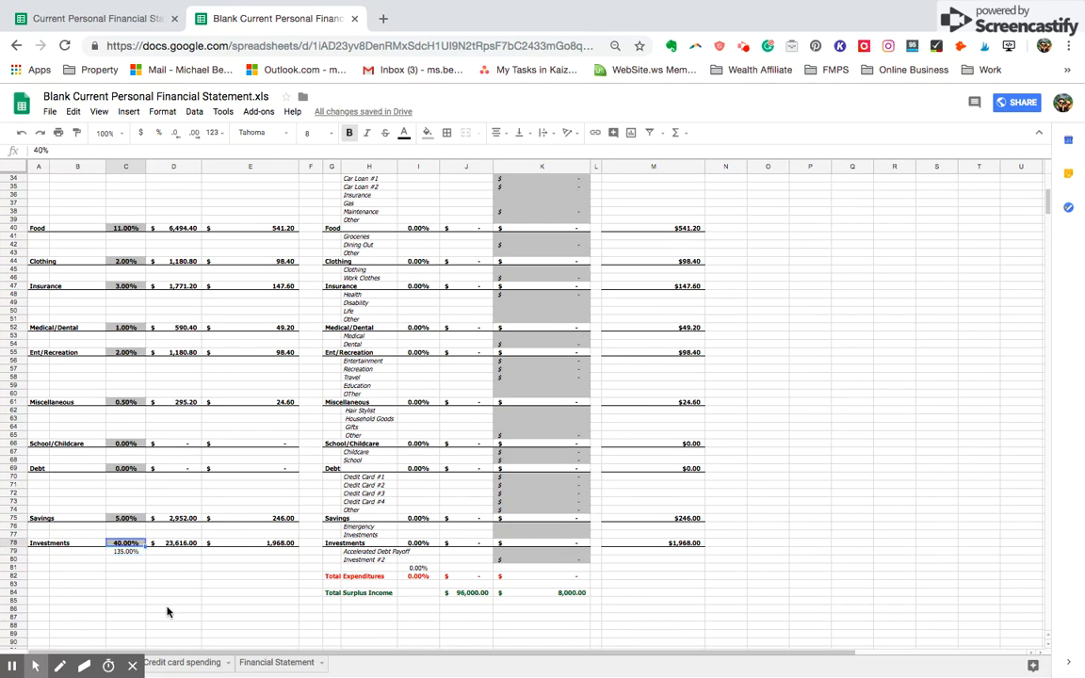
Set the Savings ratio in the Ideal Ratios section to 10%.
left_click(125, 519)
type("10")
key("Return")
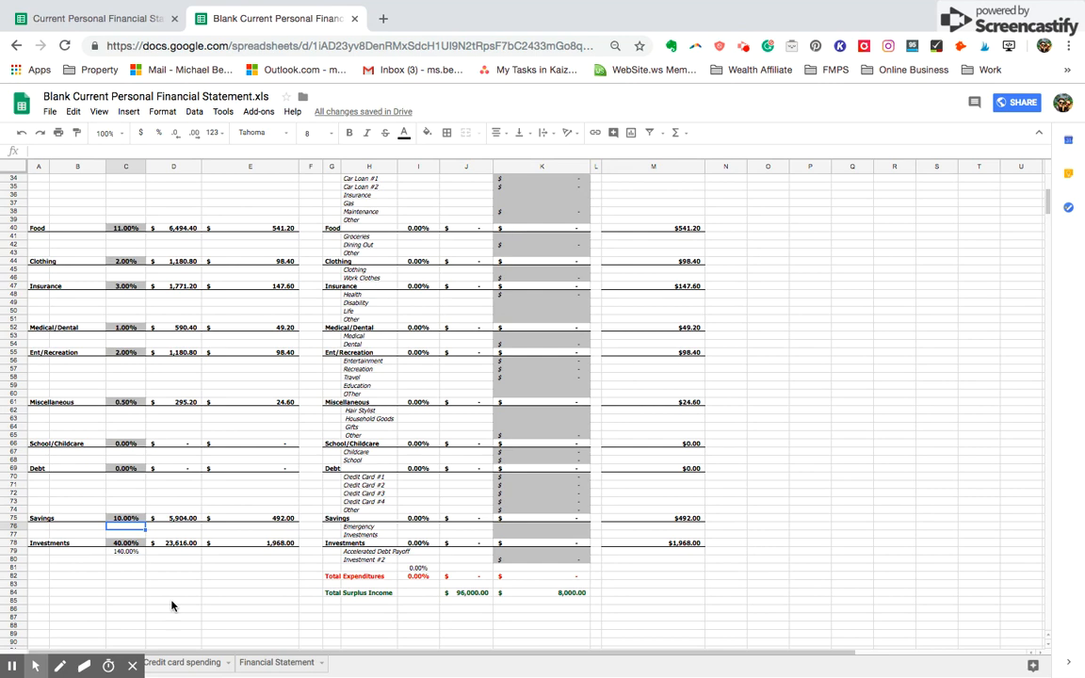
Clear the Taxes ratio in the Ideal Ratios section.
scroll(219, 501, "up", 5)
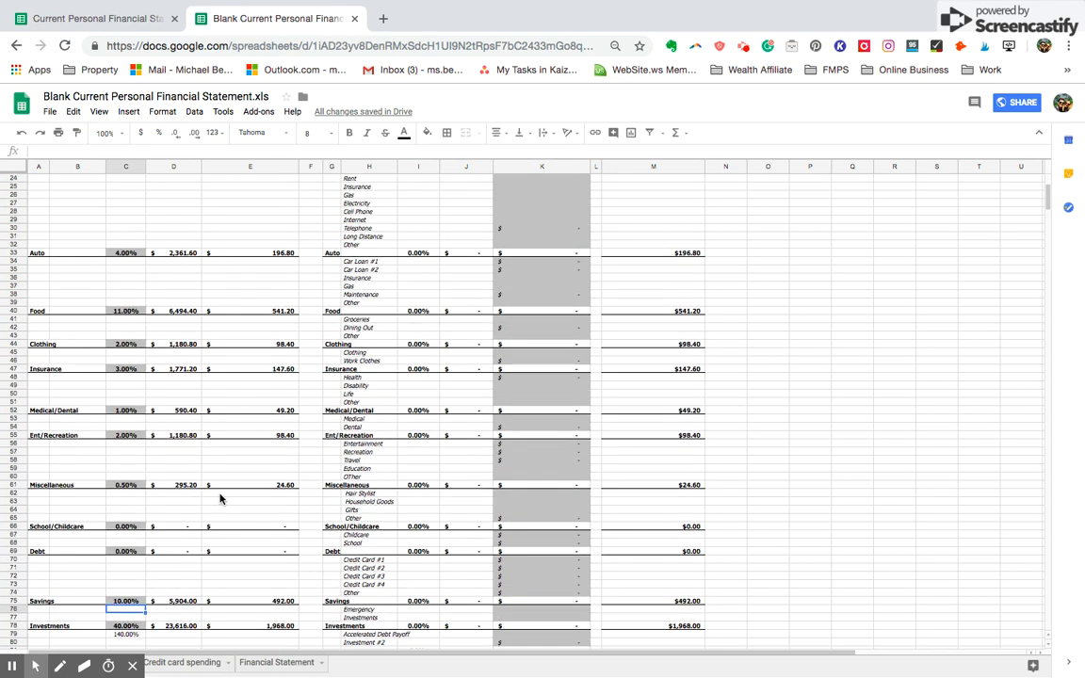
scroll(220, 499, "up", 1)
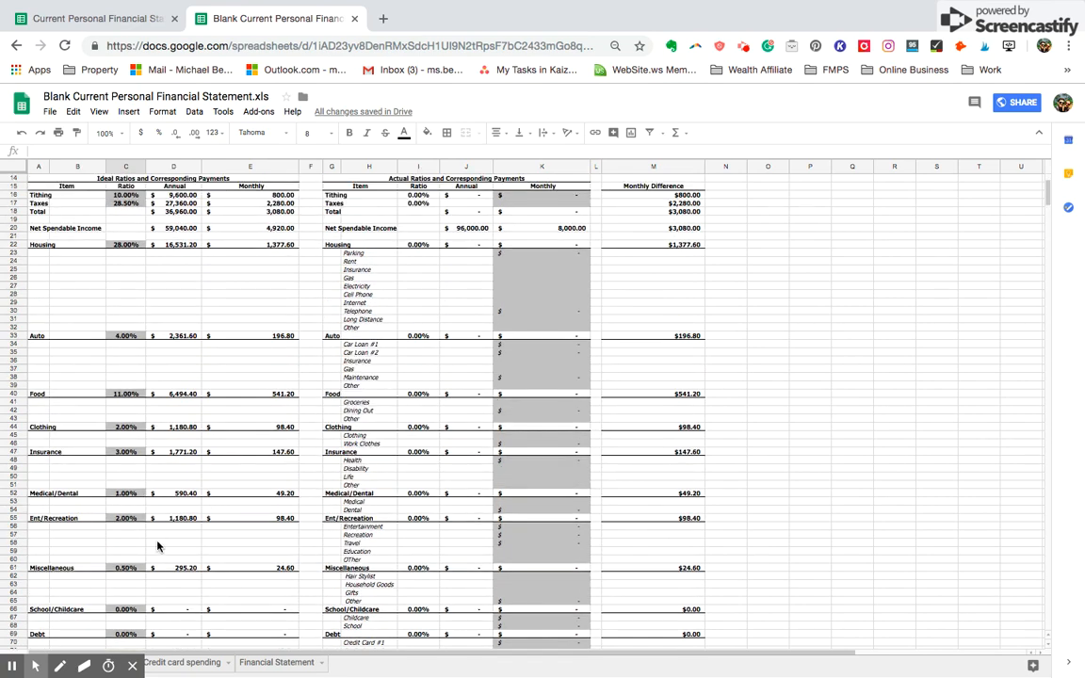
scroll(158, 546, "down", 5)
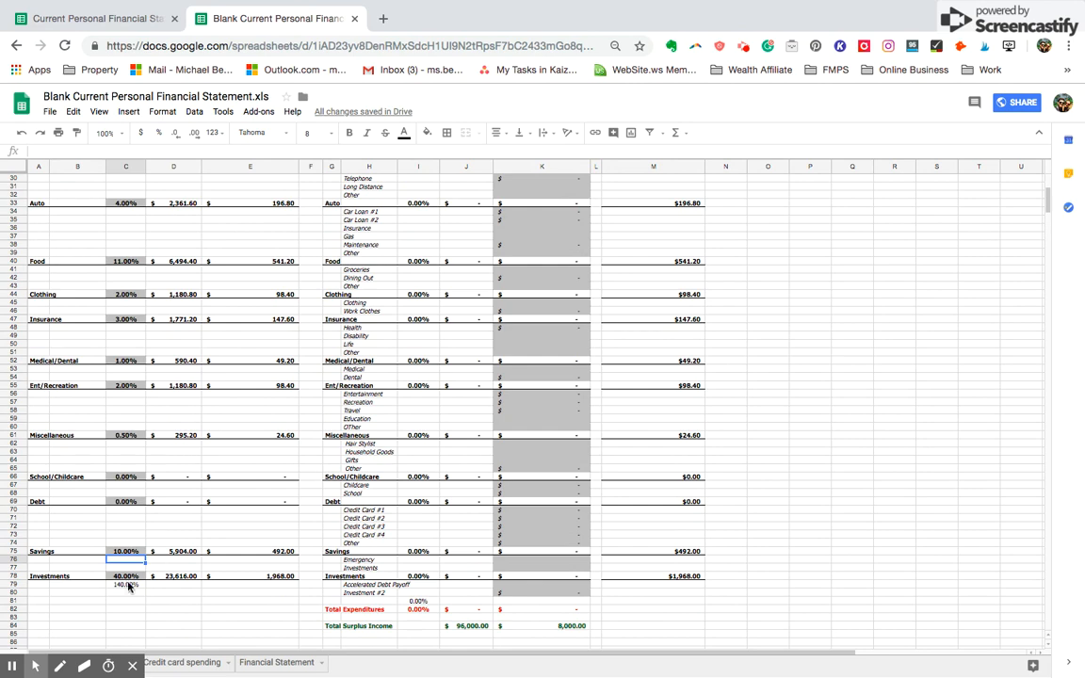
scroll(188, 486, "up", 4)
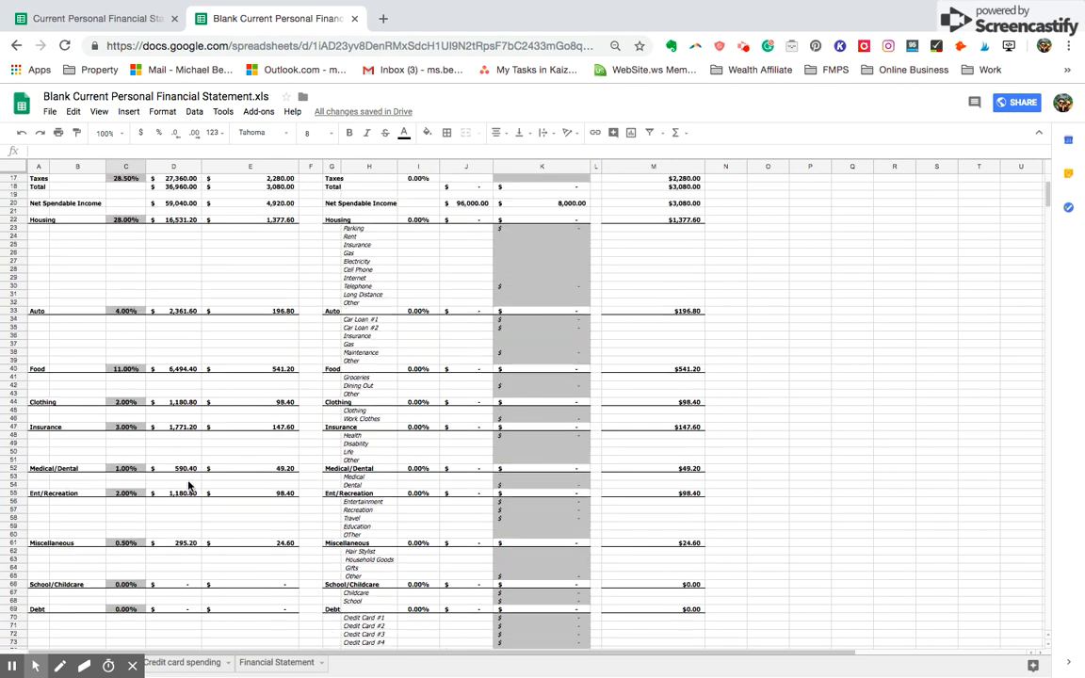
scroll(189, 486, "up", 3)
left_click(132, 246)
key("Delete")
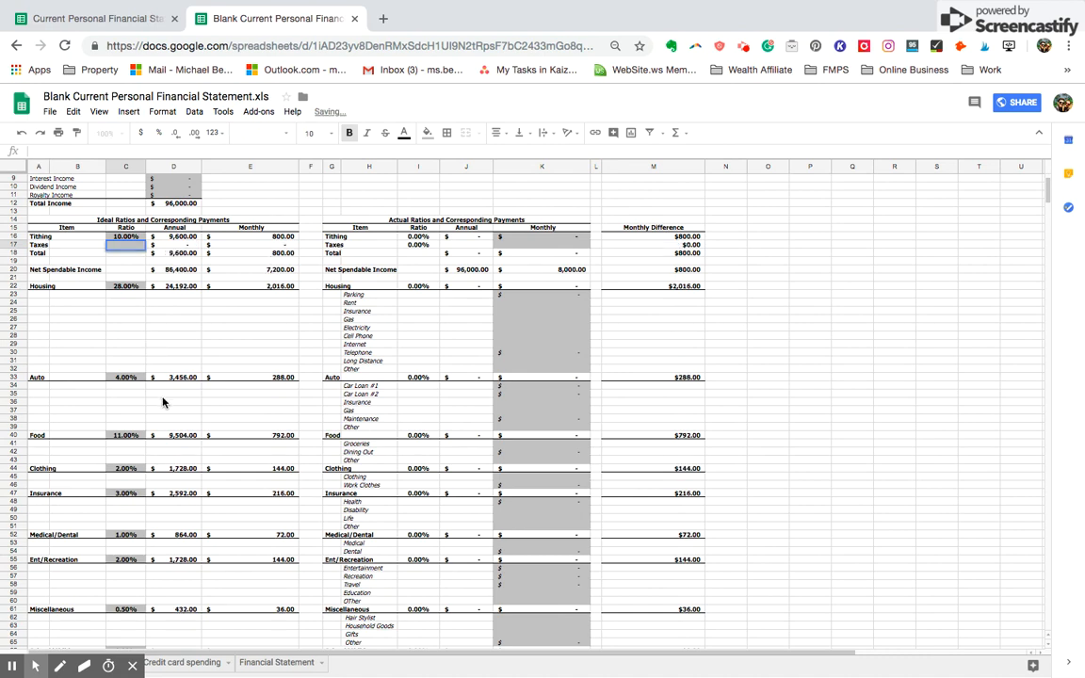
Set the Ent/Recreation ratio in the Ideal Ratios section to 10%.
scroll(146, 356, "down", 1)
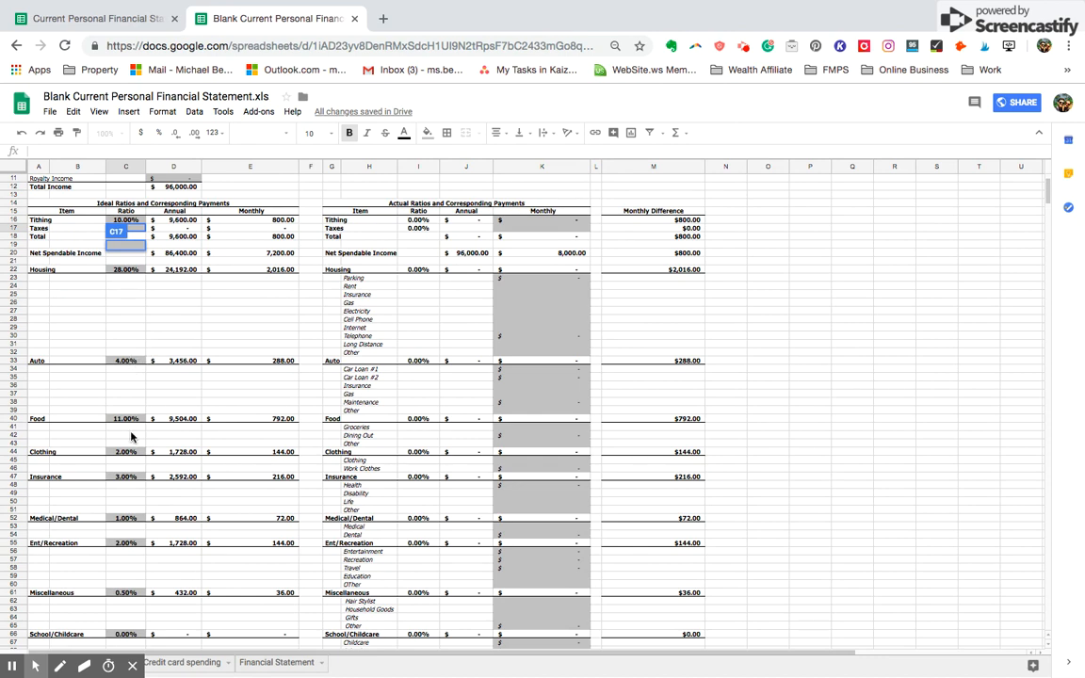
scroll(132, 436, "down", 3)
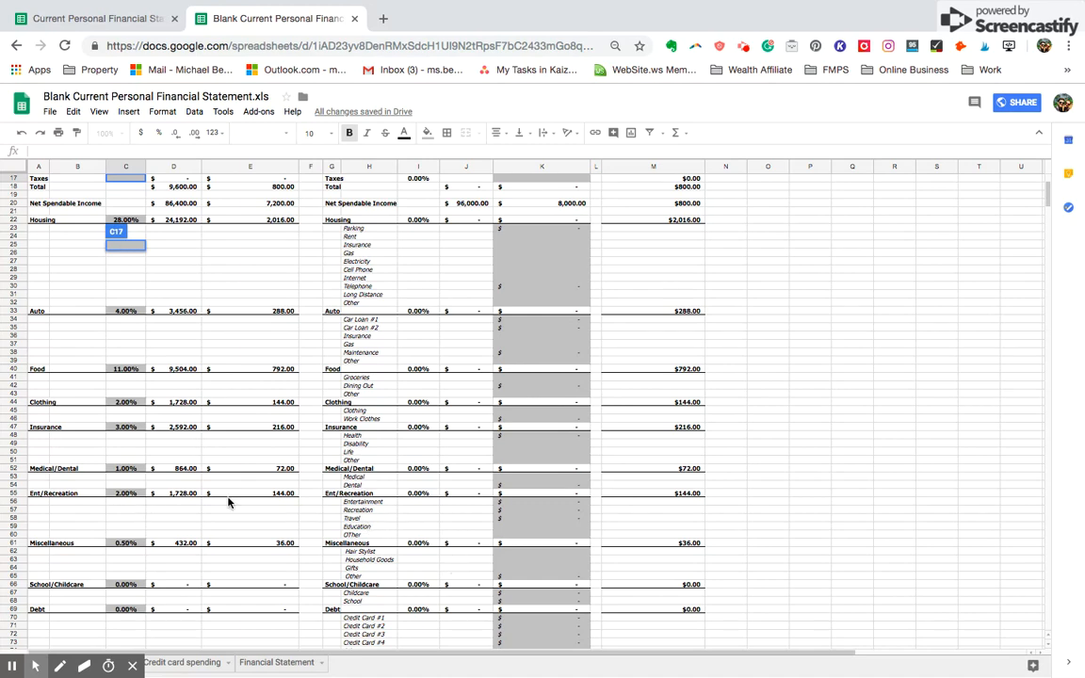
left_click(120, 497)
type("10%")
key("Return")
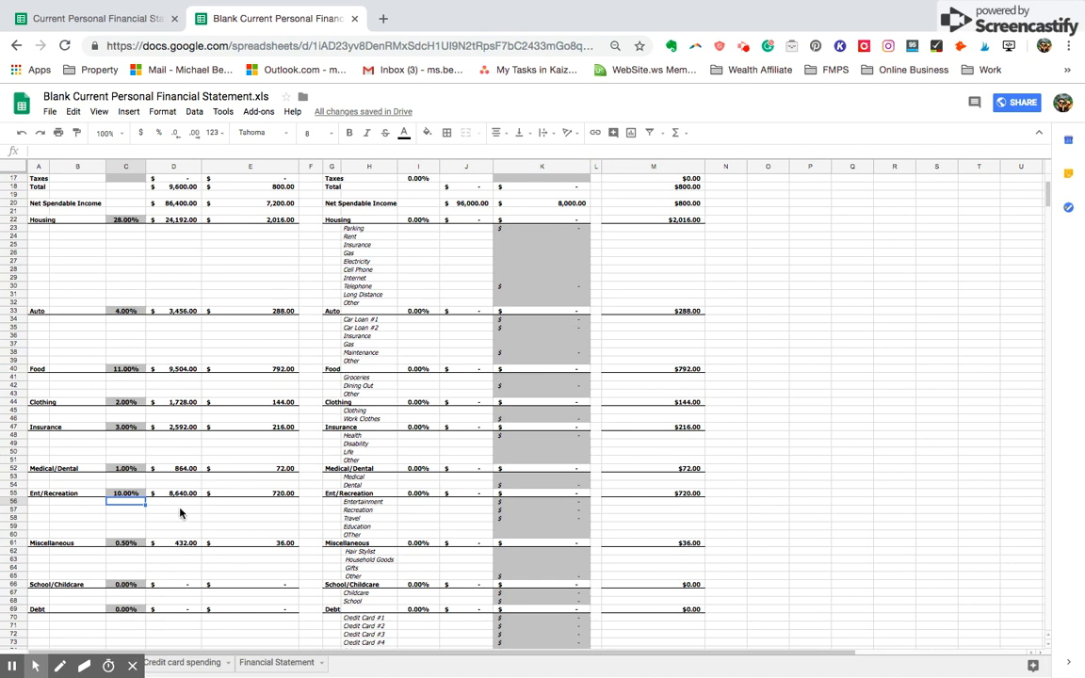
Try 8% as the ideal Food ratio, and settle on 7%.
scroll(180, 514, "down", 2)
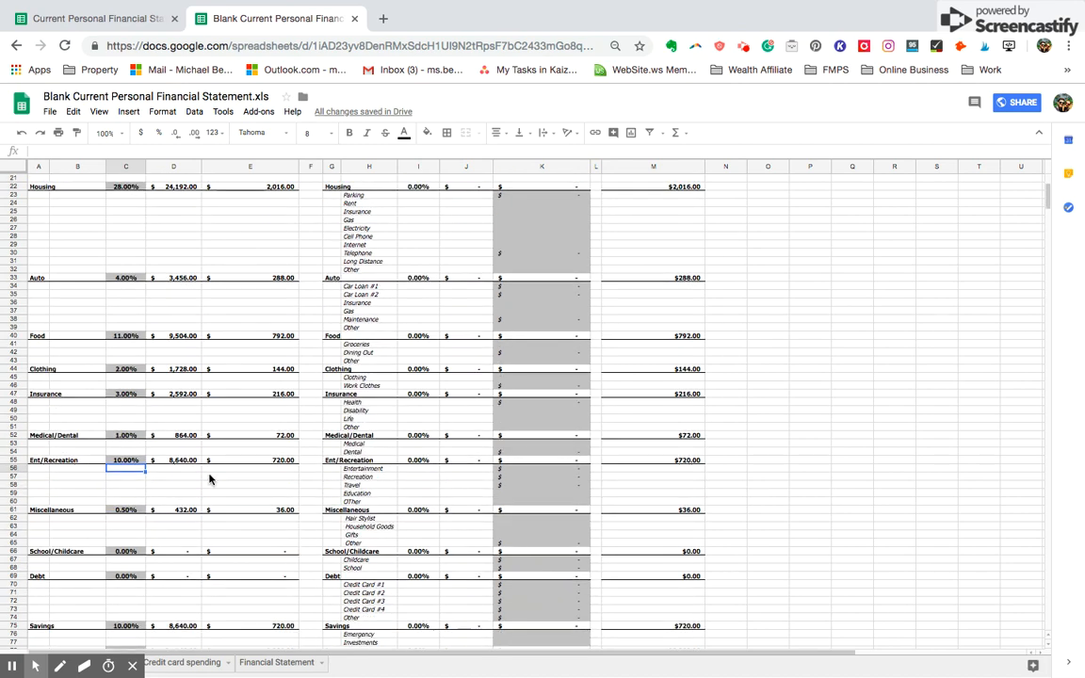
left_click(125, 337)
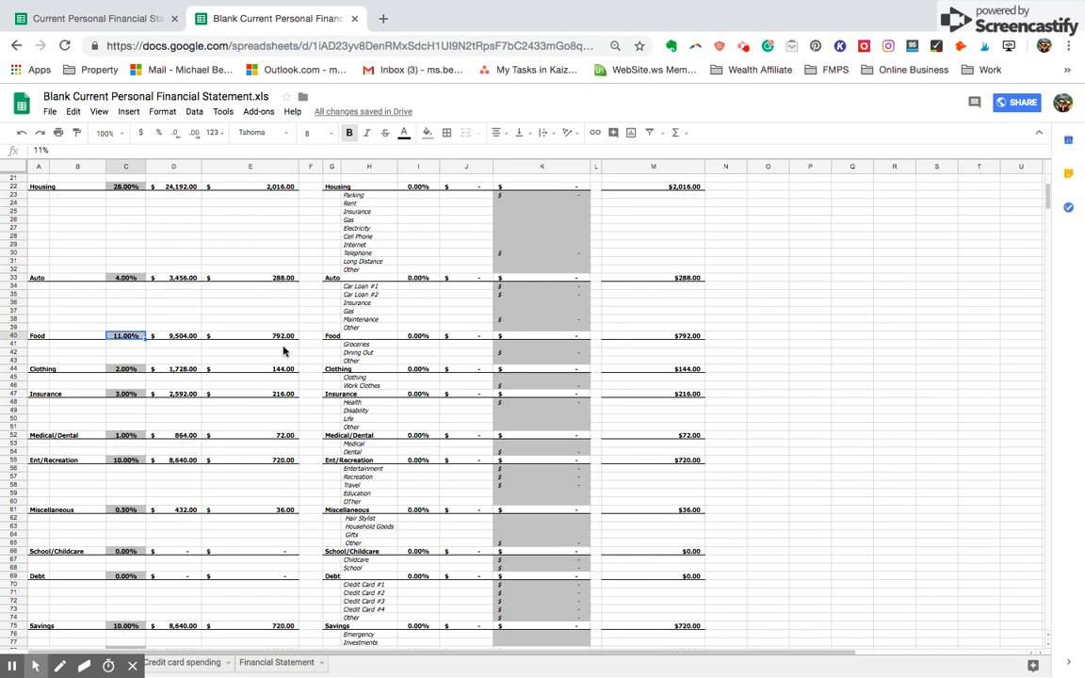
type("8")
key("Return")
key("Up")
type("7")
key("Return")
Reduce the ideal Ent/Recreation ratio to 7%.
scroll(288, 429, "down", 2)
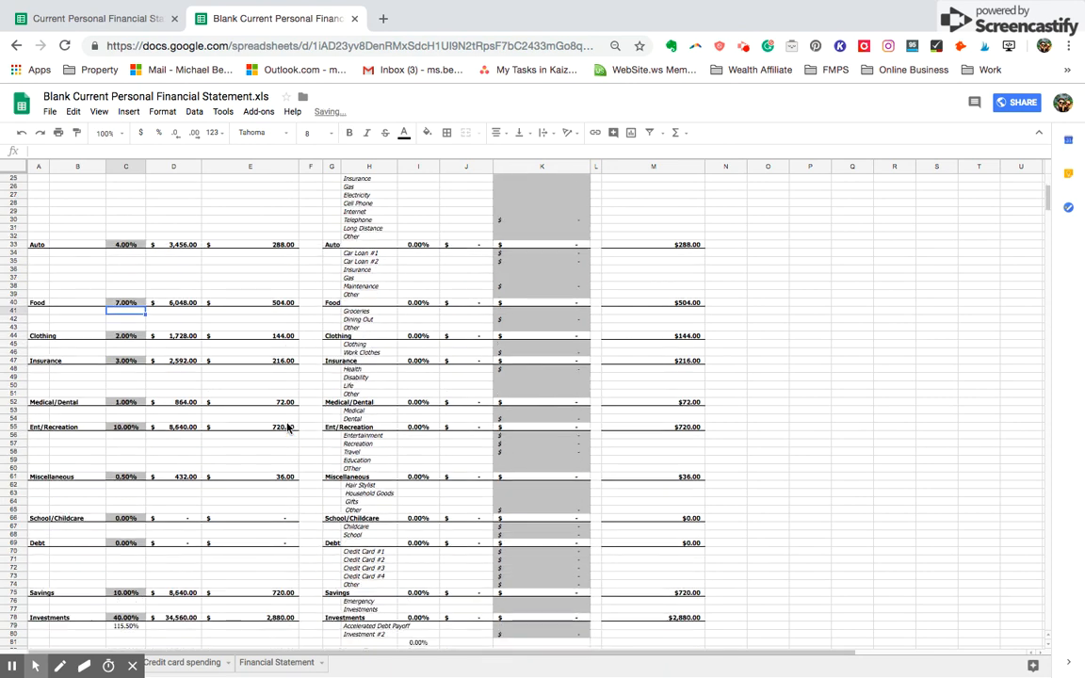
scroll(288, 429, "down", 3)
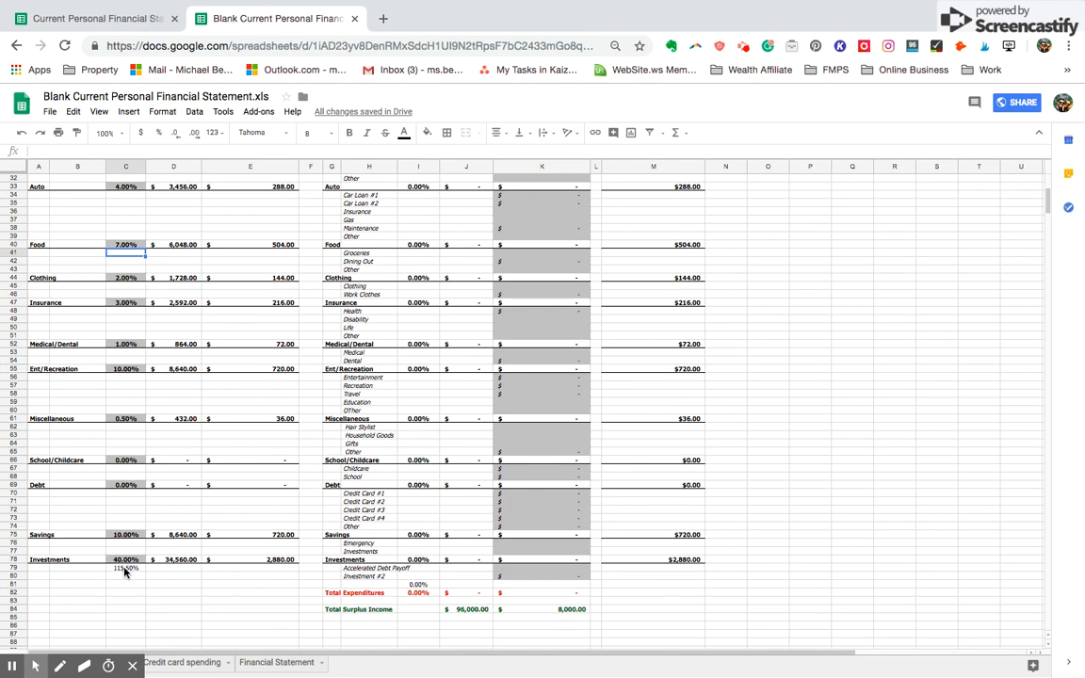
scroll(212, 405, "up", 1)
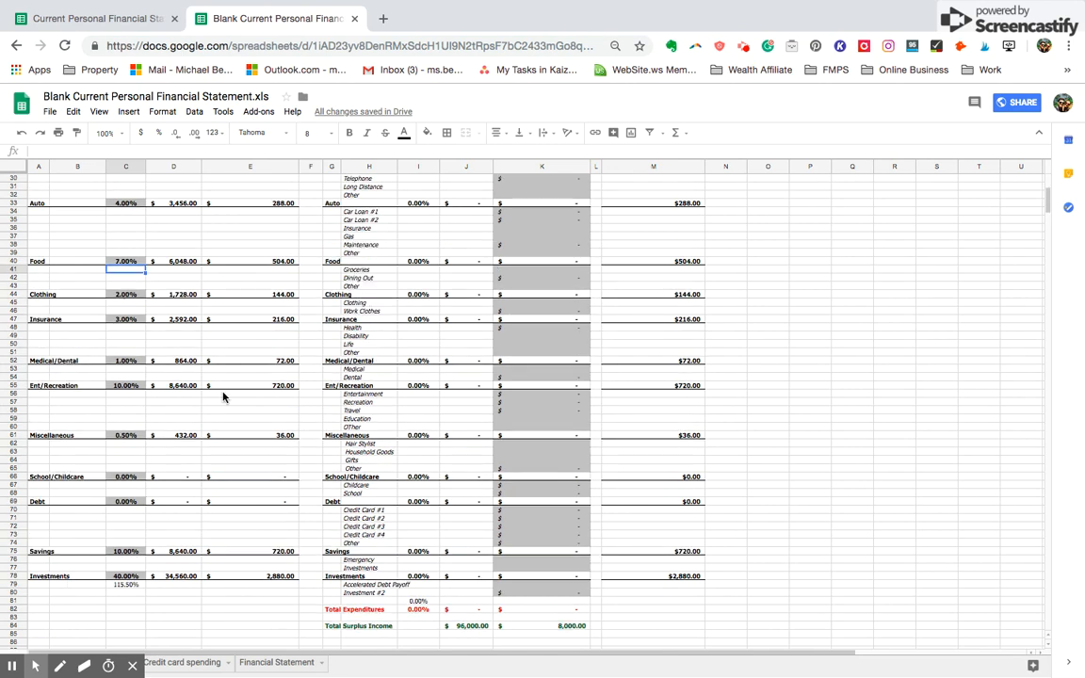
left_click(130, 385)
type("7")
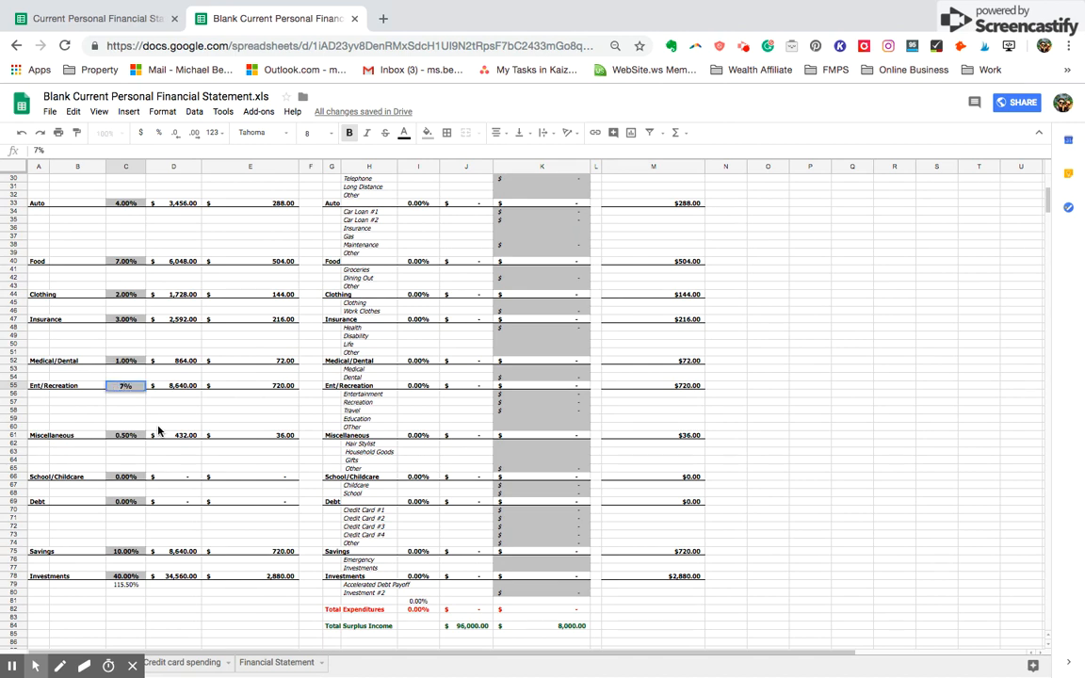
key("Return")
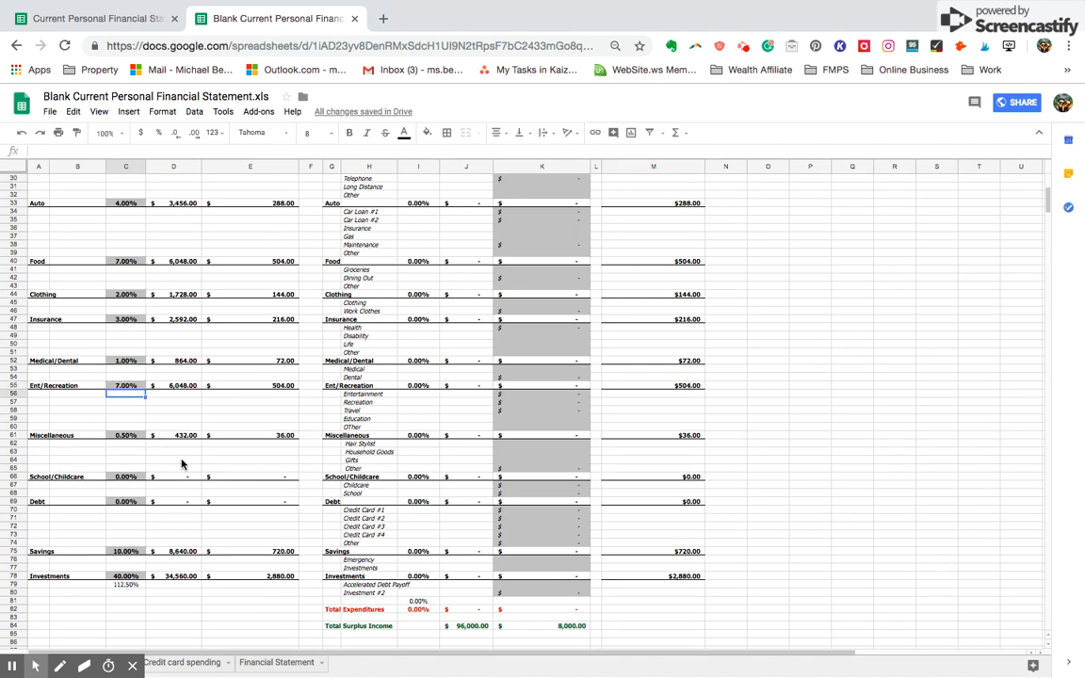
Examine January on the Credit card spending sheet, including its monthly average and the Travel amount for card 3.
scroll(182, 463, "up", 2)
scroll(182, 464, "up", 4)
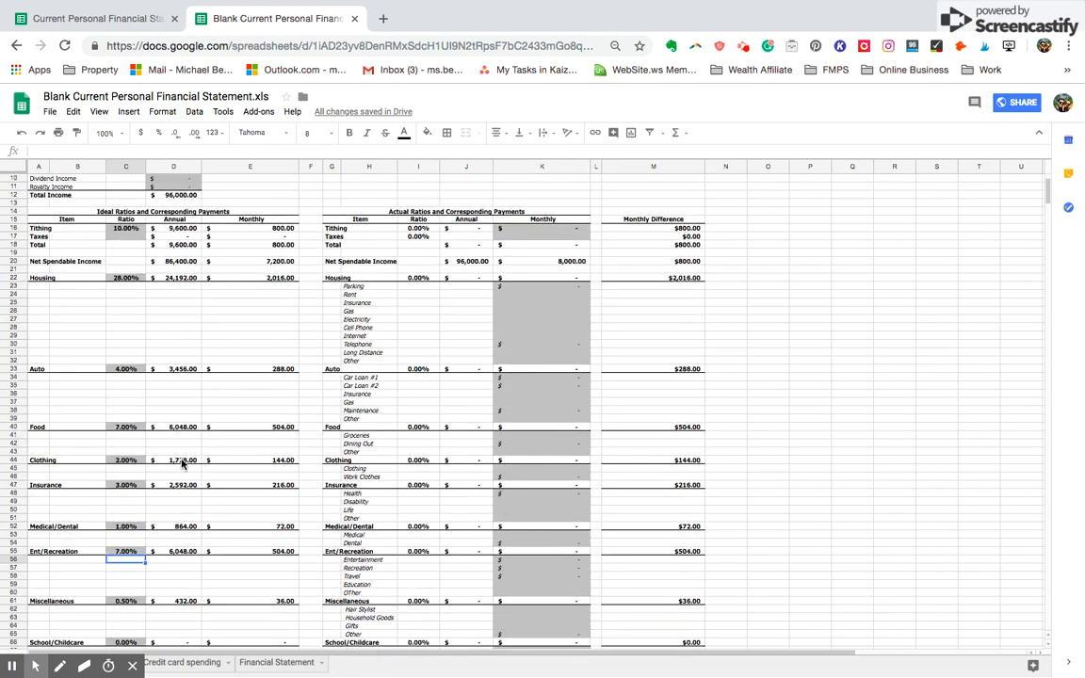
scroll(182, 463, "up", 1)
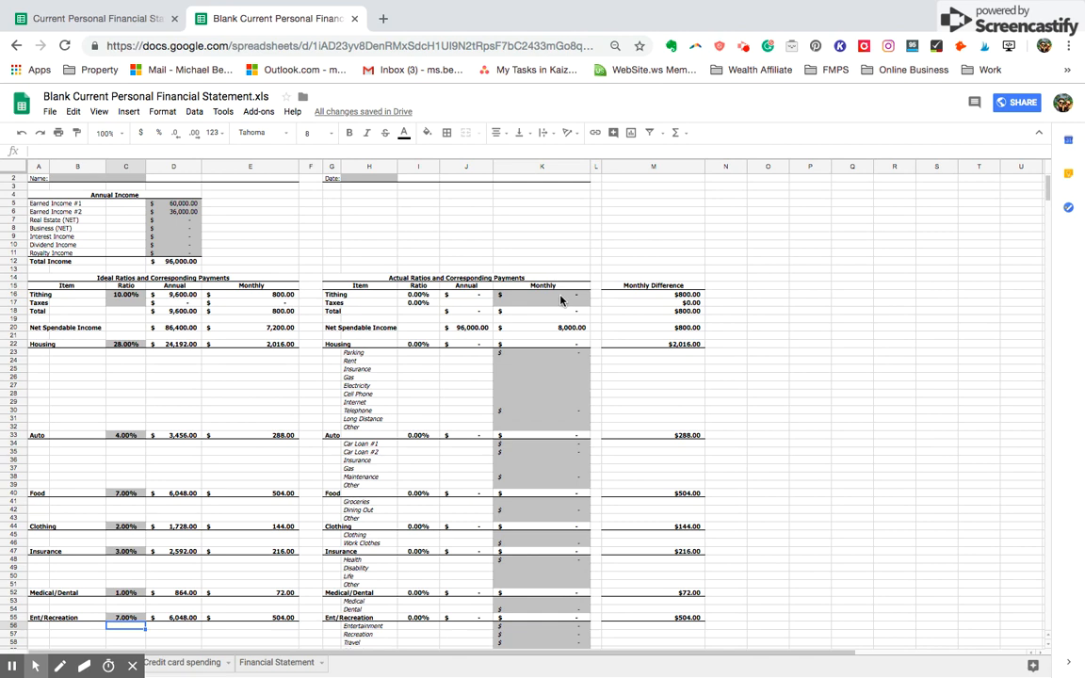
left_click(185, 663)
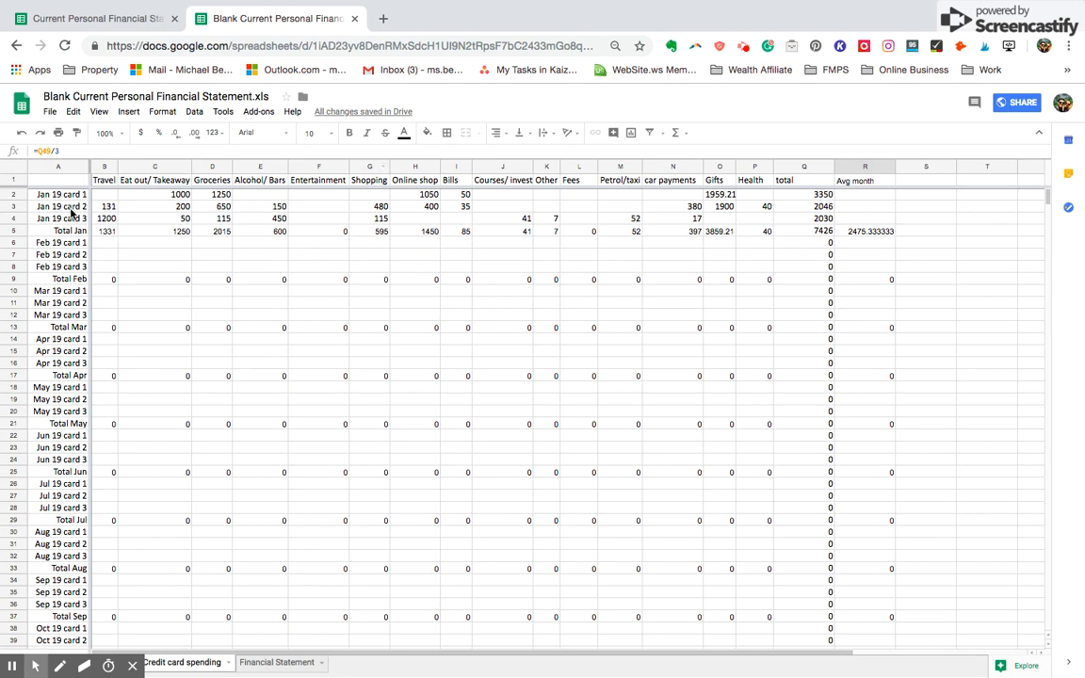
left_click(865, 230)
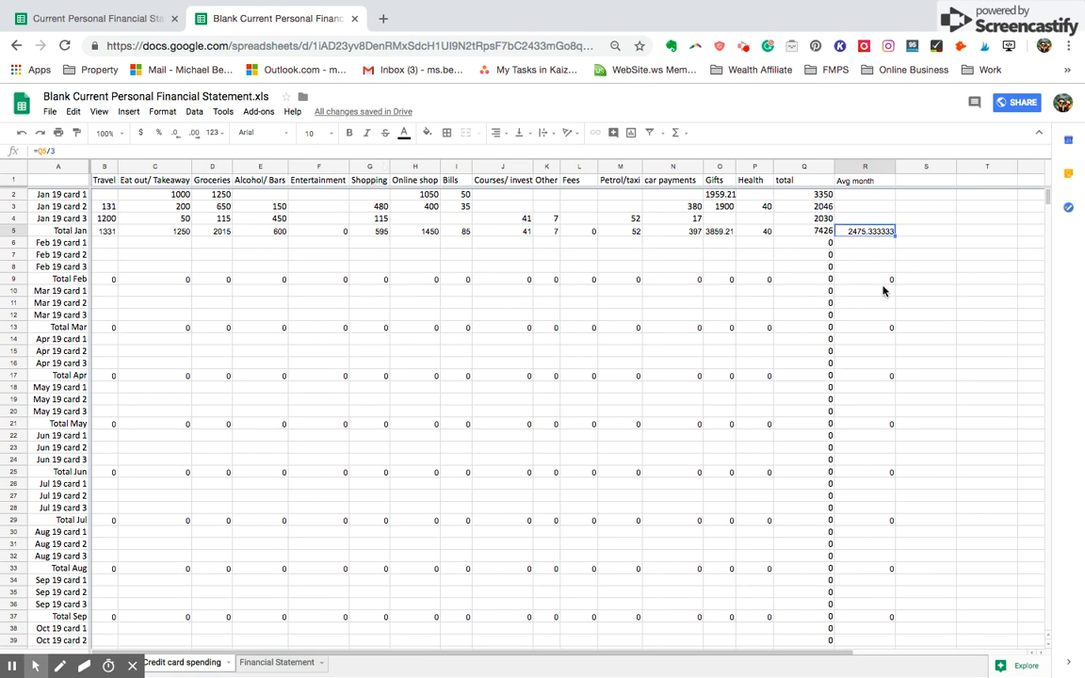
left_click(107, 220)
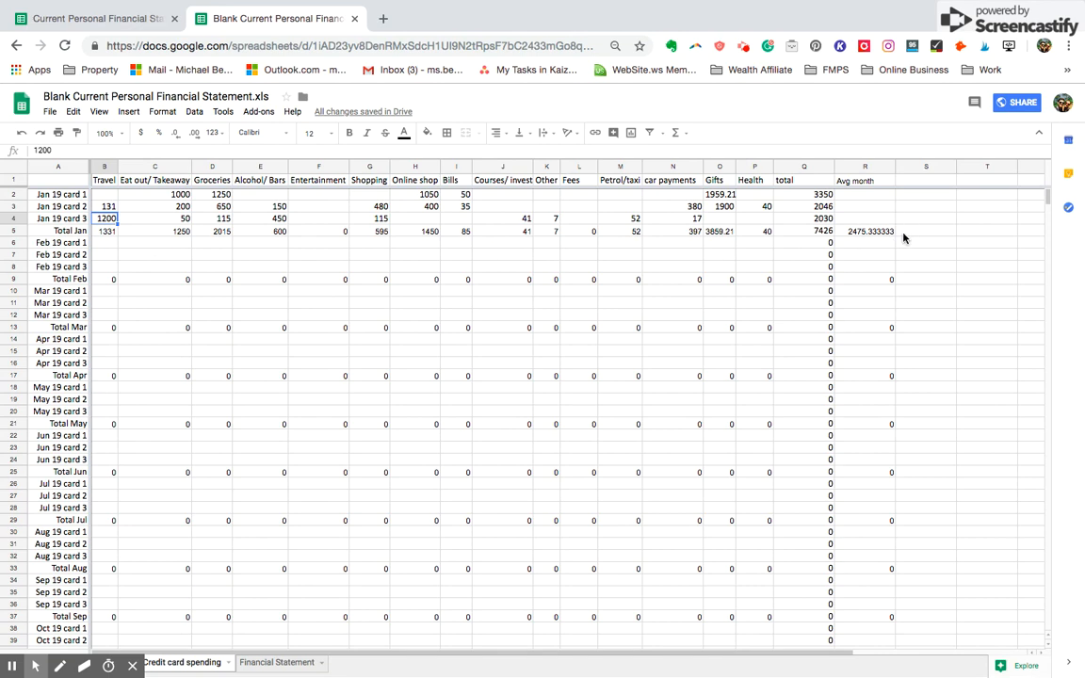
Review the income, expenses, analysis, assets and liabilities sections on the Financial Statement sheet.
left_click(262, 663)
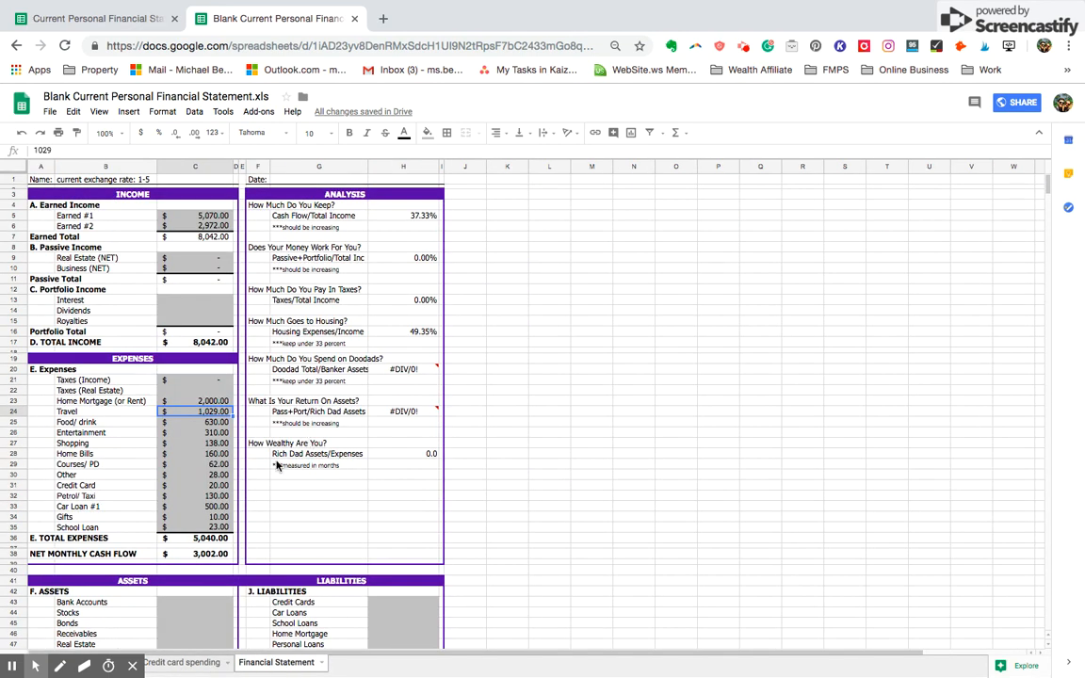
scroll(189, 414, "down", 1)
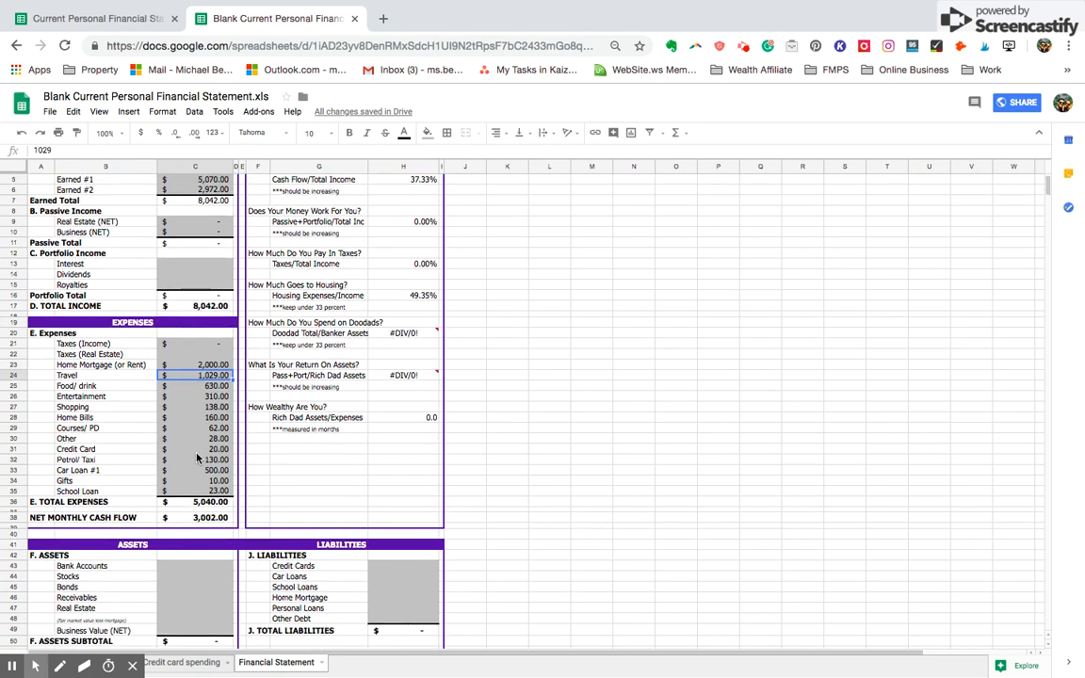
scroll(219, 407, "up", 1)
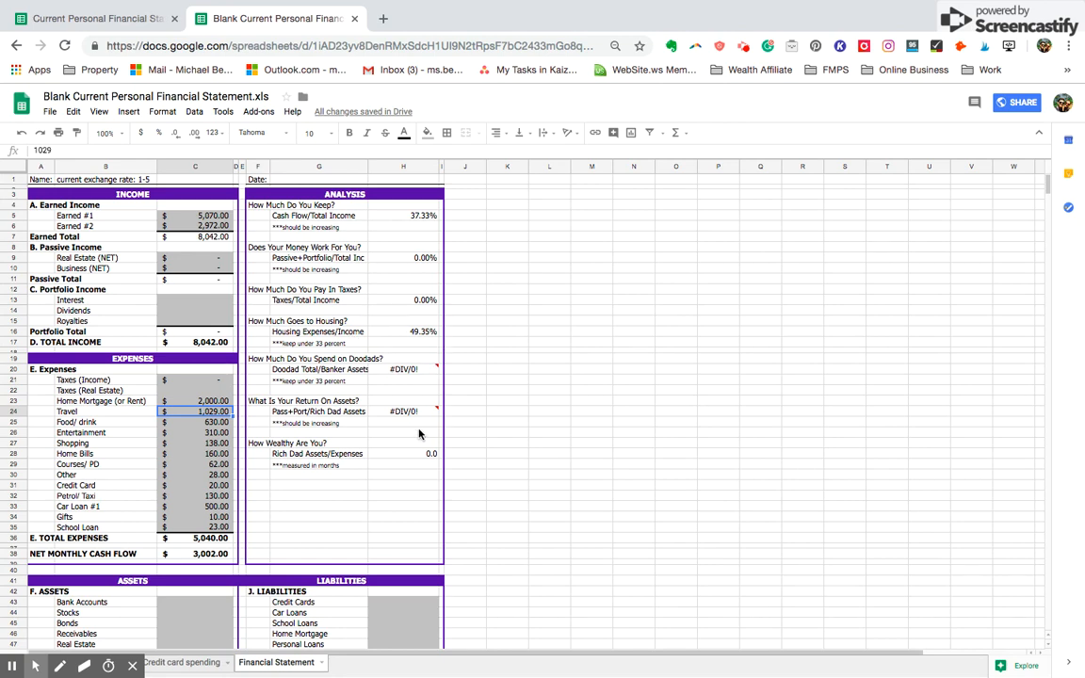
scroll(419, 434, "down", 5)
scroll(419, 433, "up", 3)
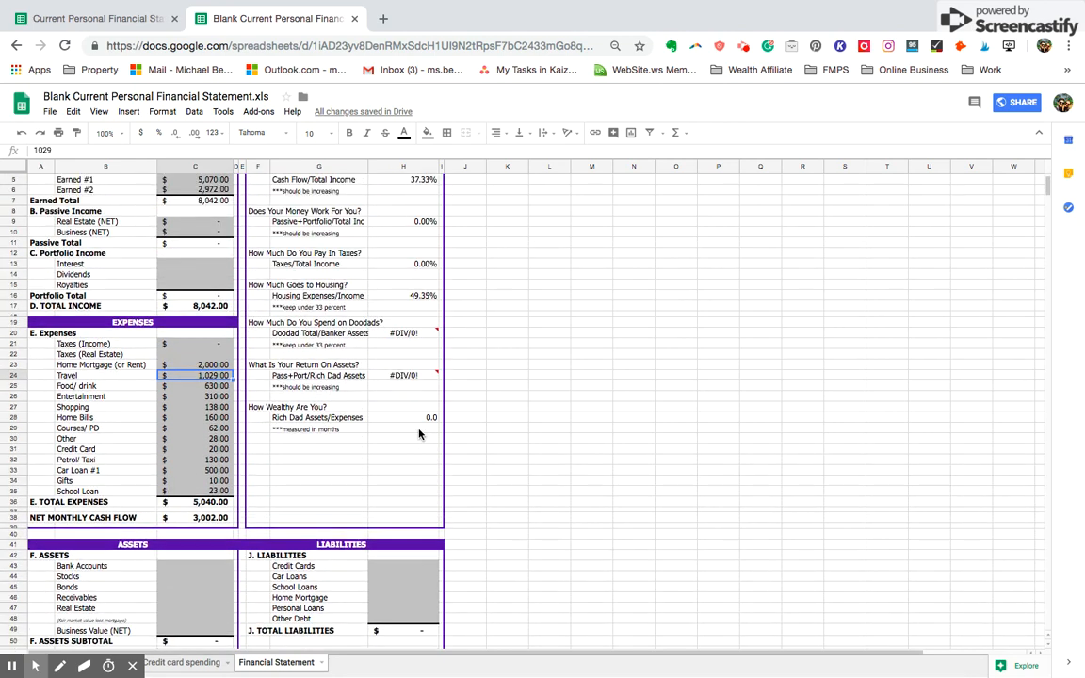
Switch to the Current Personal Financial Statement spreadsheet and review the income, expenses, analysis, assets and liabilities on sheet 9/12/18.
scroll(420, 433, "up", 1)
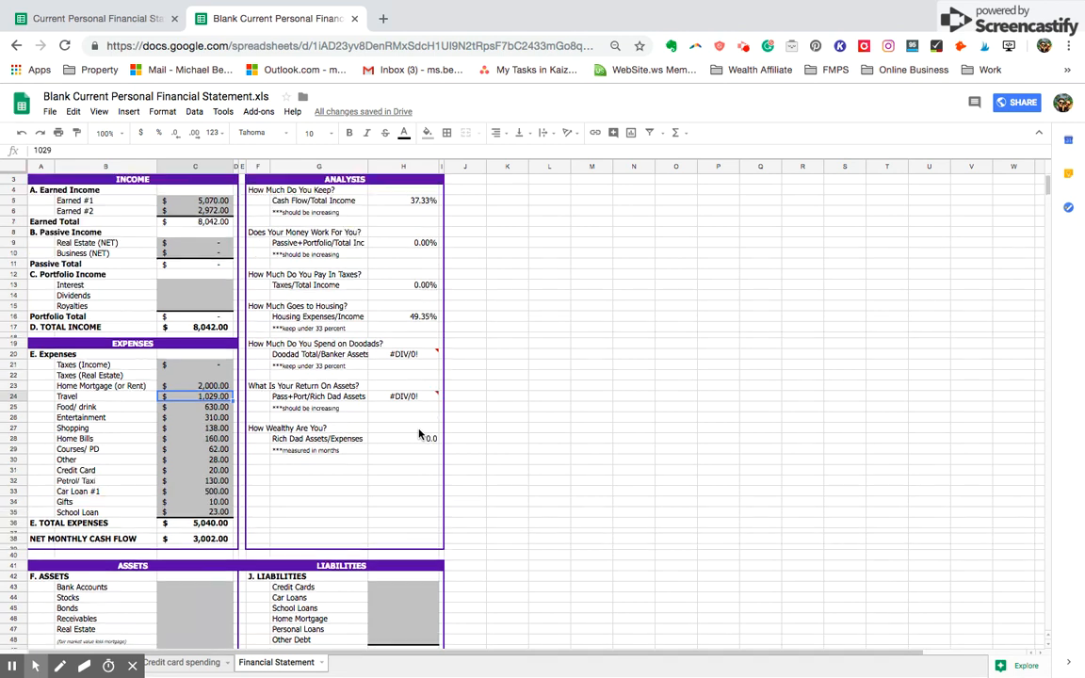
left_click(133, 29)
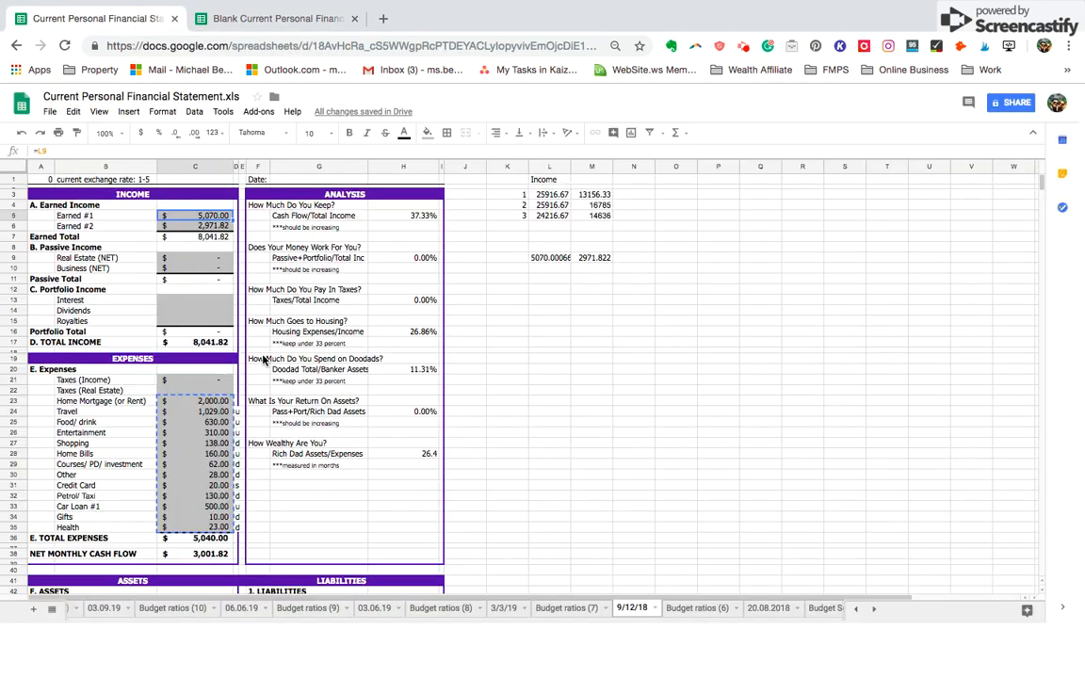
scroll(377, 375, "down", 2)
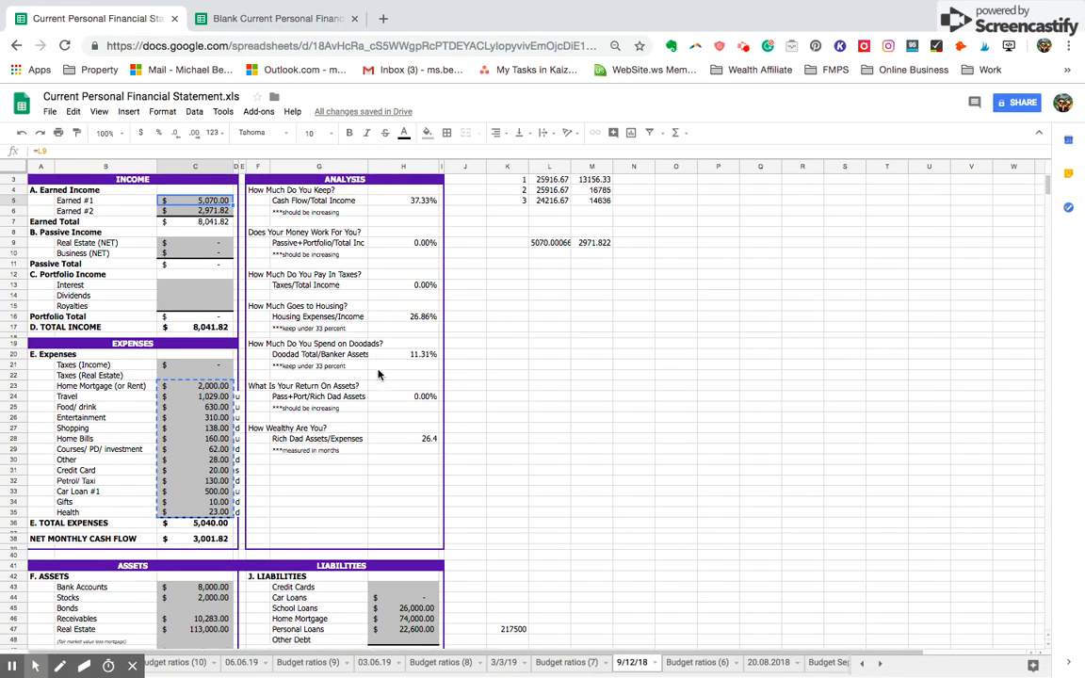
scroll(378, 375, "down", 1)
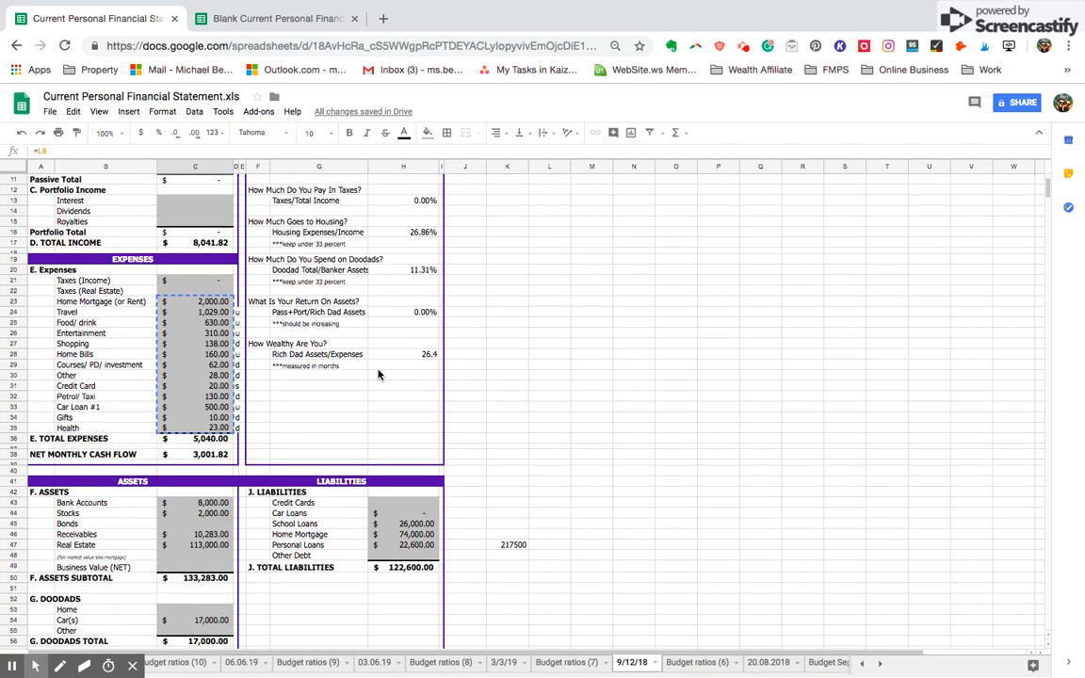
scroll(378, 375, "down", 1)
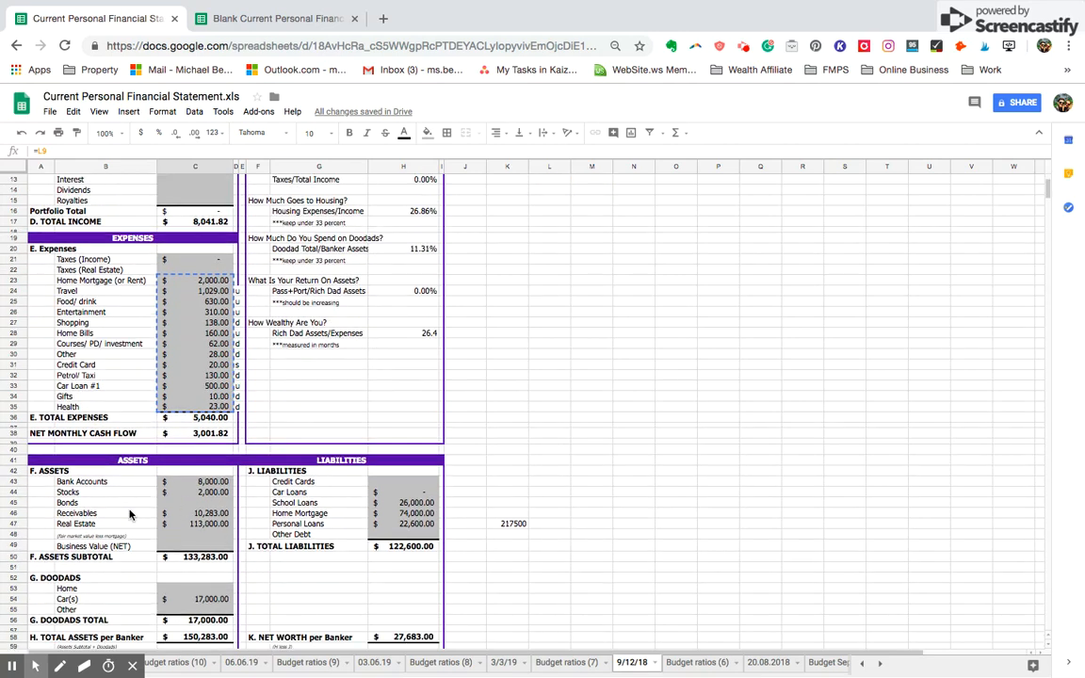
scroll(346, 465, "up", 4)
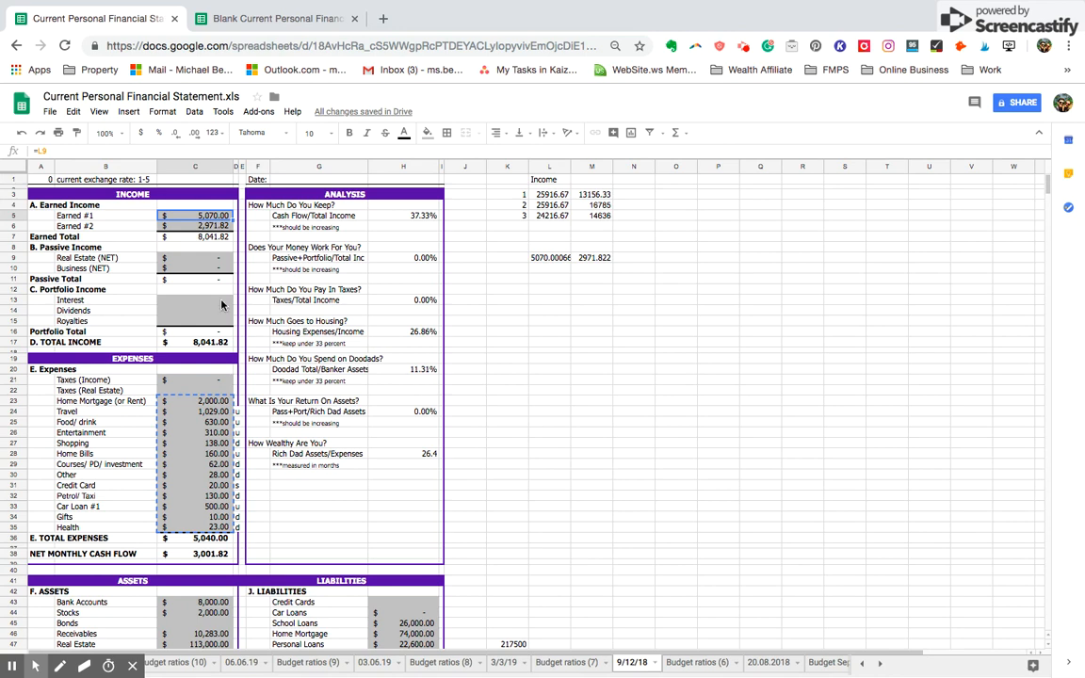
Enter 700 as the Real Estate (NET) amount under Passive Income on sheet 9/12/18.
left_click(208, 260)
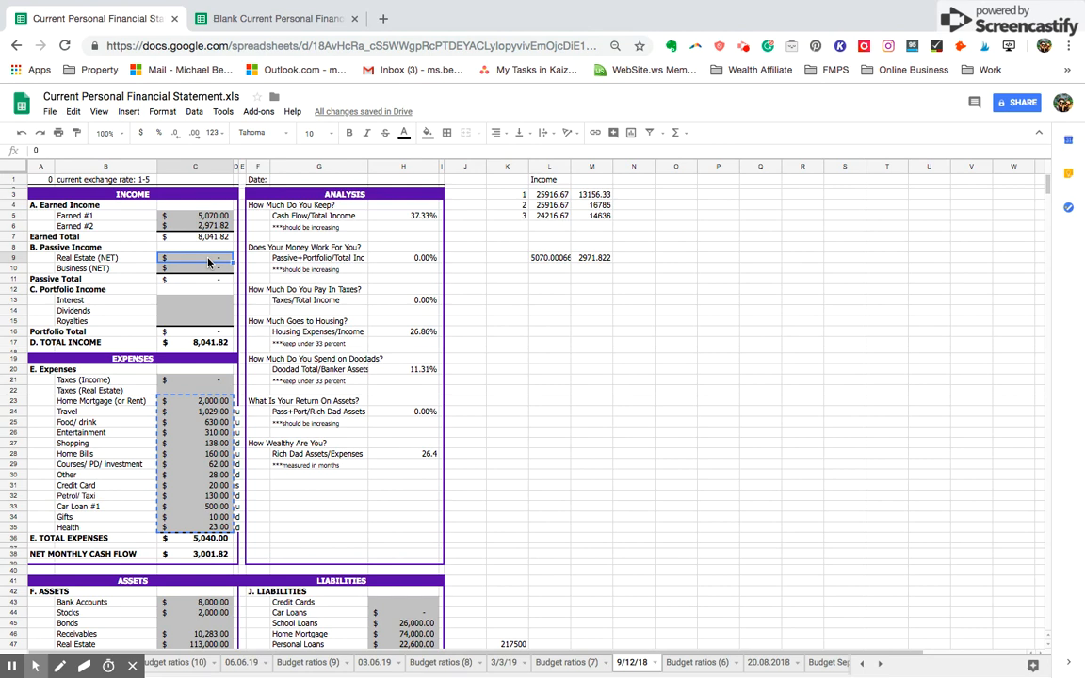
type("700")
key("Return")
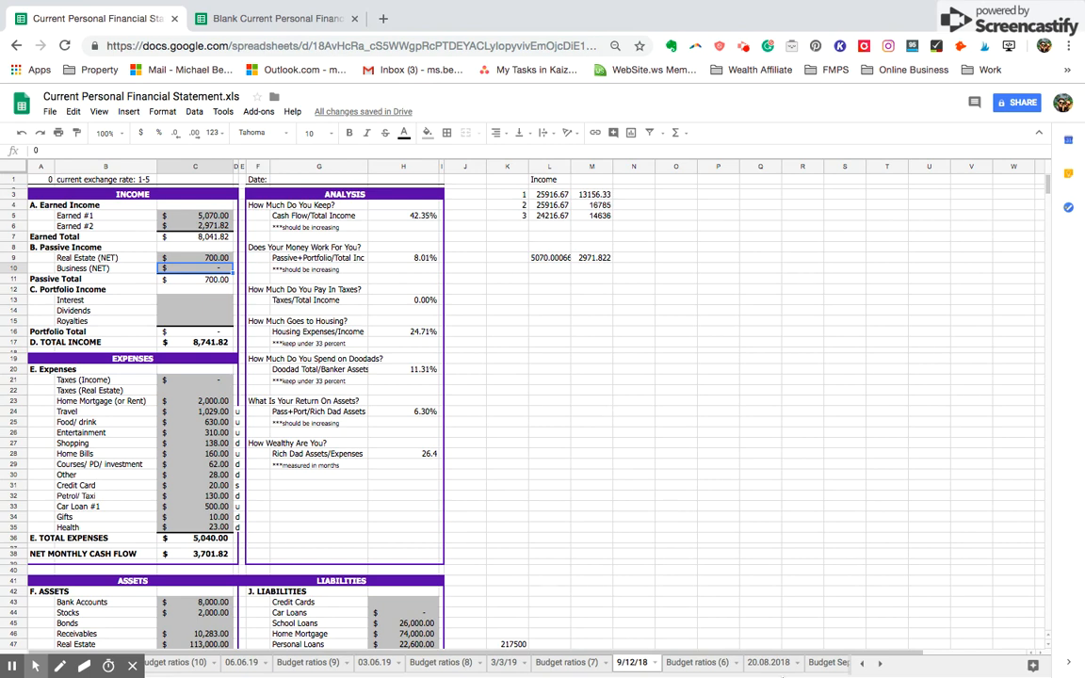
Open the older 09.04.14 statement sheet in the same spreadsheet.
scroll(799, 665, "down", 5)
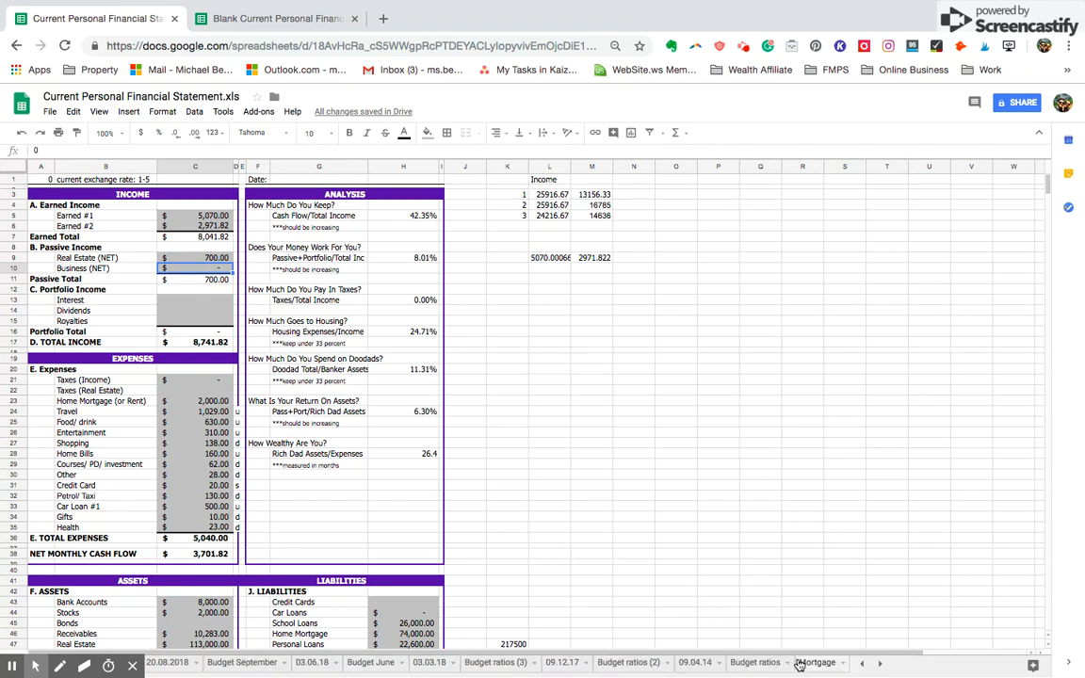
left_click(695, 663)
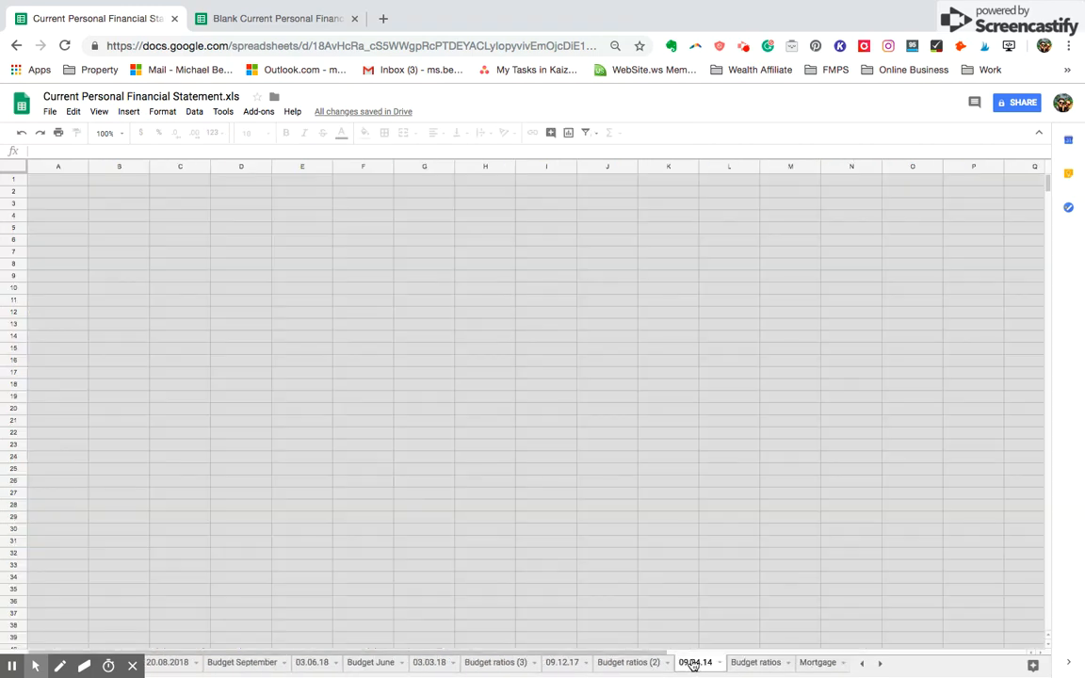